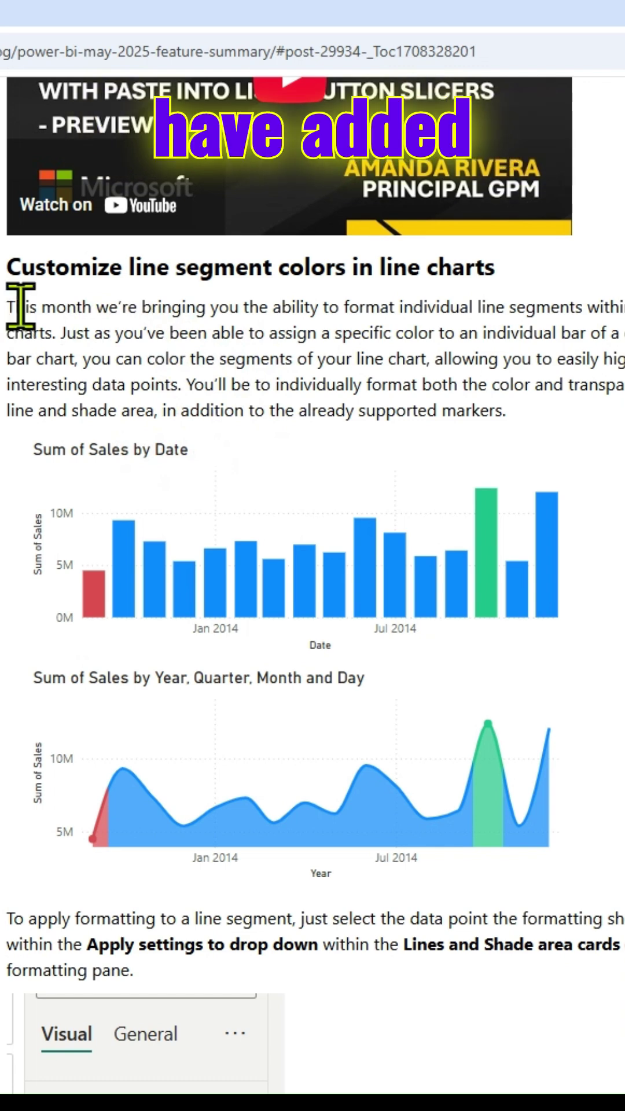
- Highlight the tutorial heading and paragraph explaining per-segment line colors
{"action": "left_click_drag", "start_coordinate": [7, 268], "coordinate": [520, 296]}
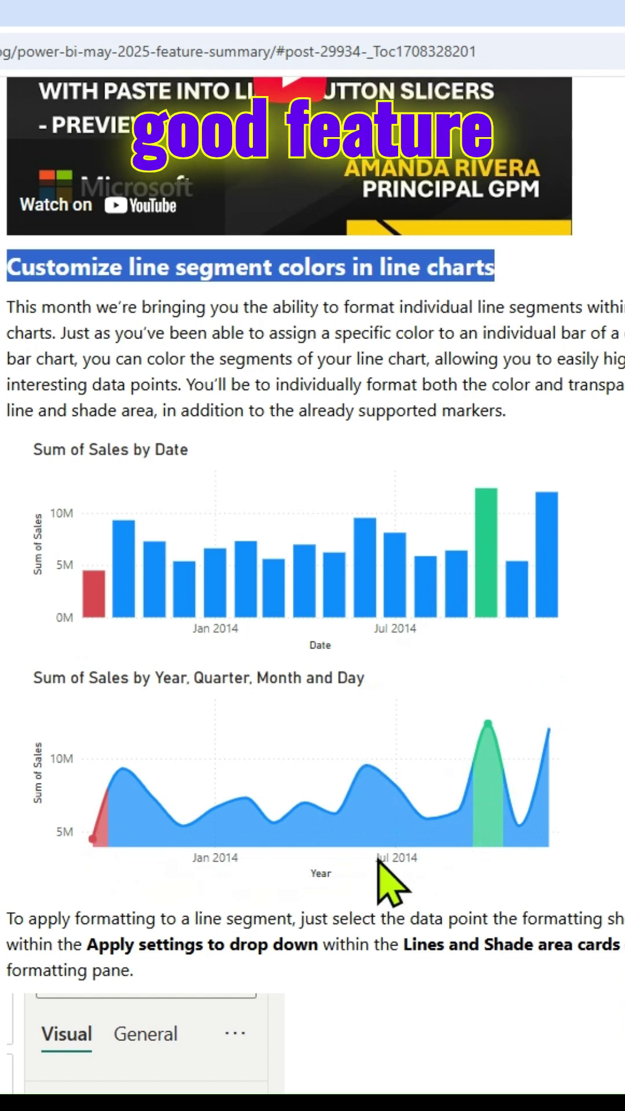
{"action": "scroll", "coordinate": [378, 861], "scroll_direction": "down", "scroll_amount": 3}
{"action": "scroll", "coordinate": [378, 858], "scroll_direction": "down", "scroll_amount": 2}
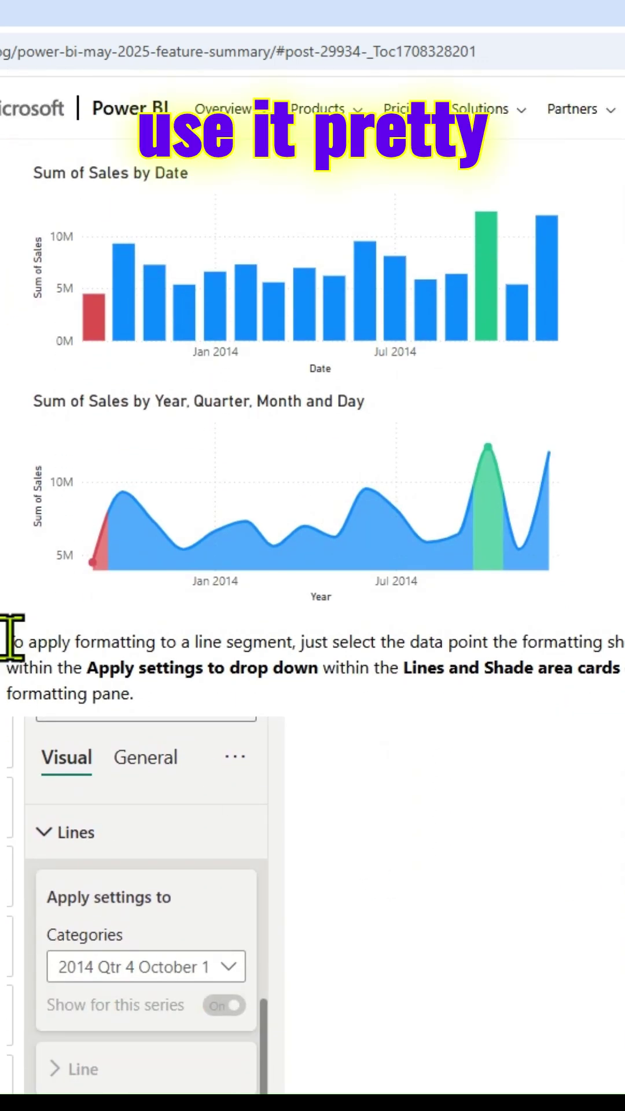
{"action": "left_click_drag", "start_coordinate": [7, 639], "coordinate": [151, 702]}
{"action": "scroll", "coordinate": [408, 754], "scroll_direction": "down", "scroll_amount": 1}
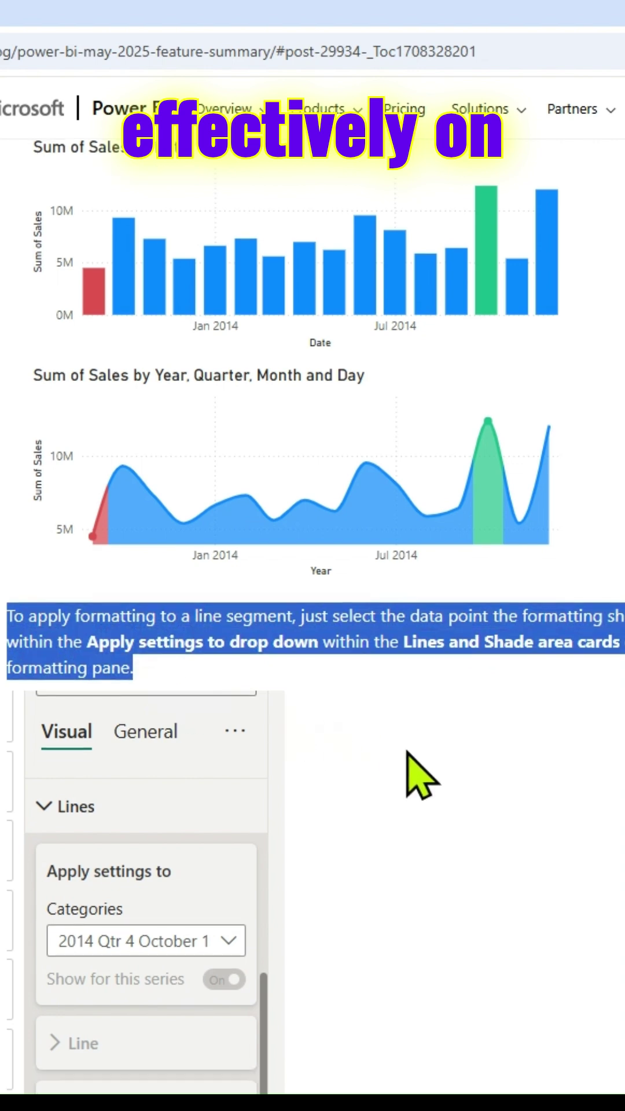
{"action": "scroll", "coordinate": [407, 753], "scroll_direction": "down", "scroll_amount": 2}
{"action": "left_click", "coordinate": [407, 749]}
{"action": "scroll", "coordinate": [407, 748], "scroll_direction": "down", "scroll_amount": 3}
{"action": "scroll", "coordinate": [405, 742], "scroll_direction": "down", "scroll_amount": 2}
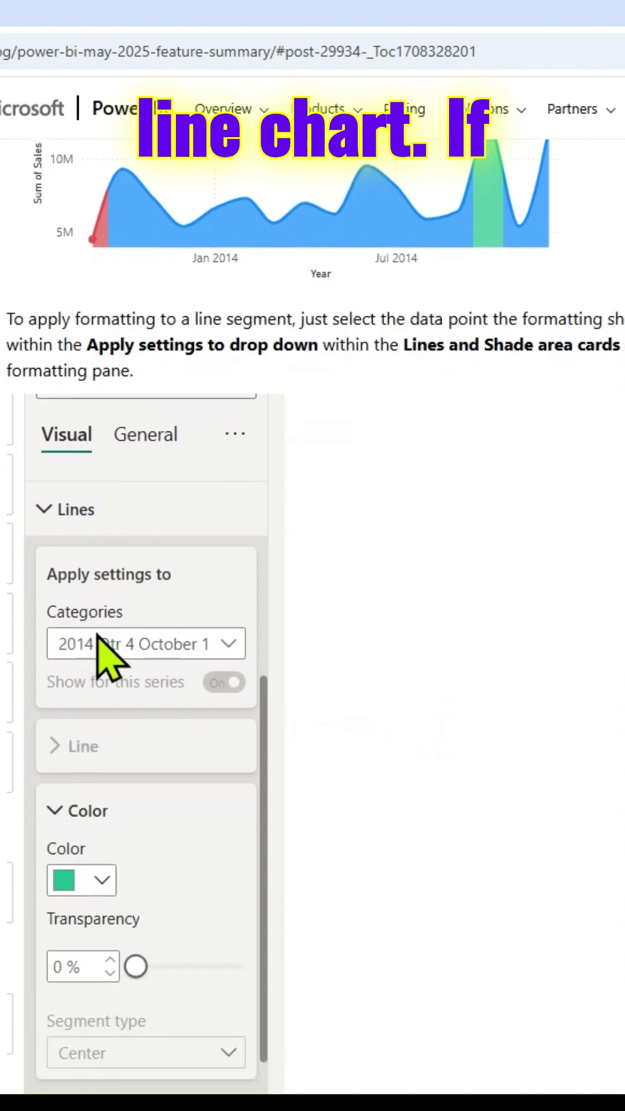
{"action": "scroll", "coordinate": [191, 790], "scroll_direction": "down", "scroll_amount": 1}
{"action": "scroll", "coordinate": [191, 790], "scroll_direction": "down", "scroll_amount": 1}
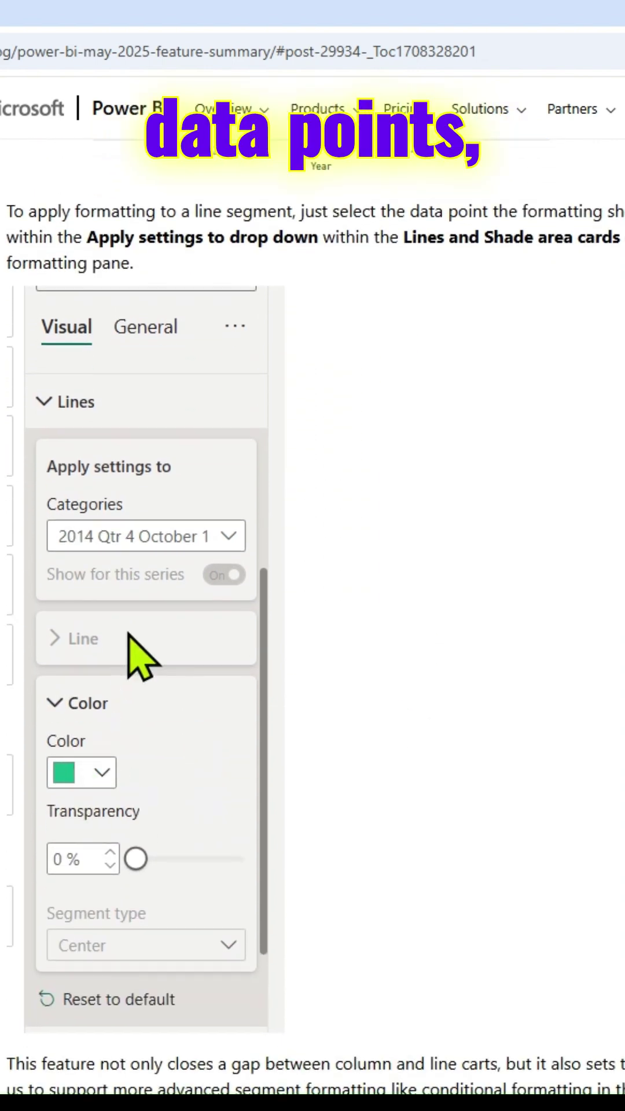
{"action": "scroll", "coordinate": [148, 727], "scroll_direction": "down", "scroll_amount": 1}
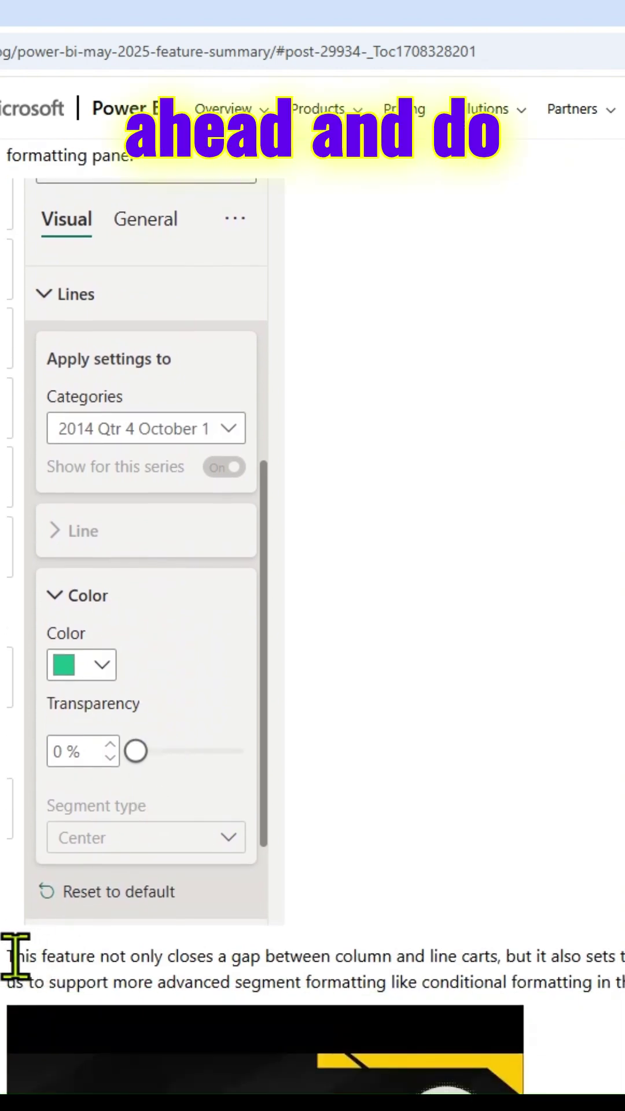
{"action": "left_click_drag", "start_coordinate": [12, 956], "coordinate": [621, 981]}
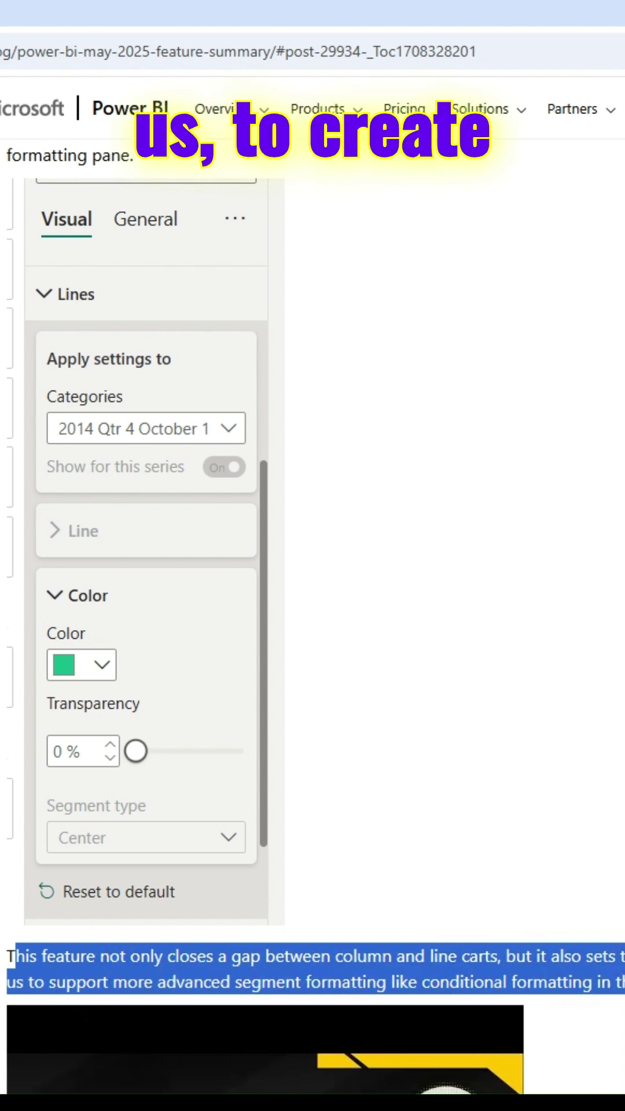
{"action": "left_click", "coordinate": [459, 955]}
{"action": "left_click_drag", "start_coordinate": [503, 956], "coordinate": [11, 962]}
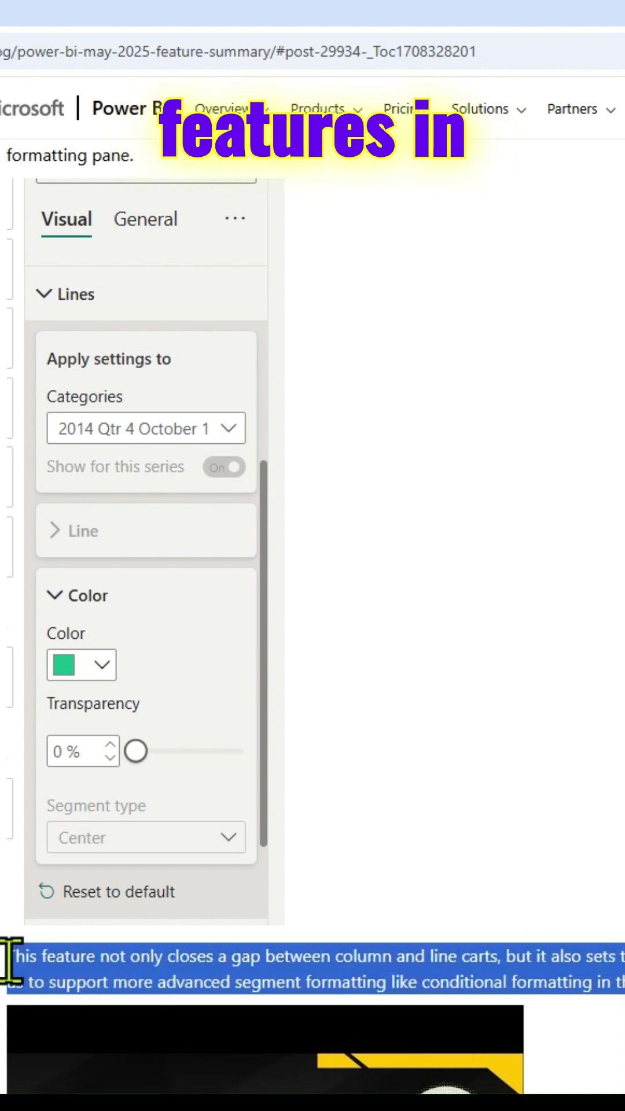
{"action": "left_click", "coordinate": [572, 864]}
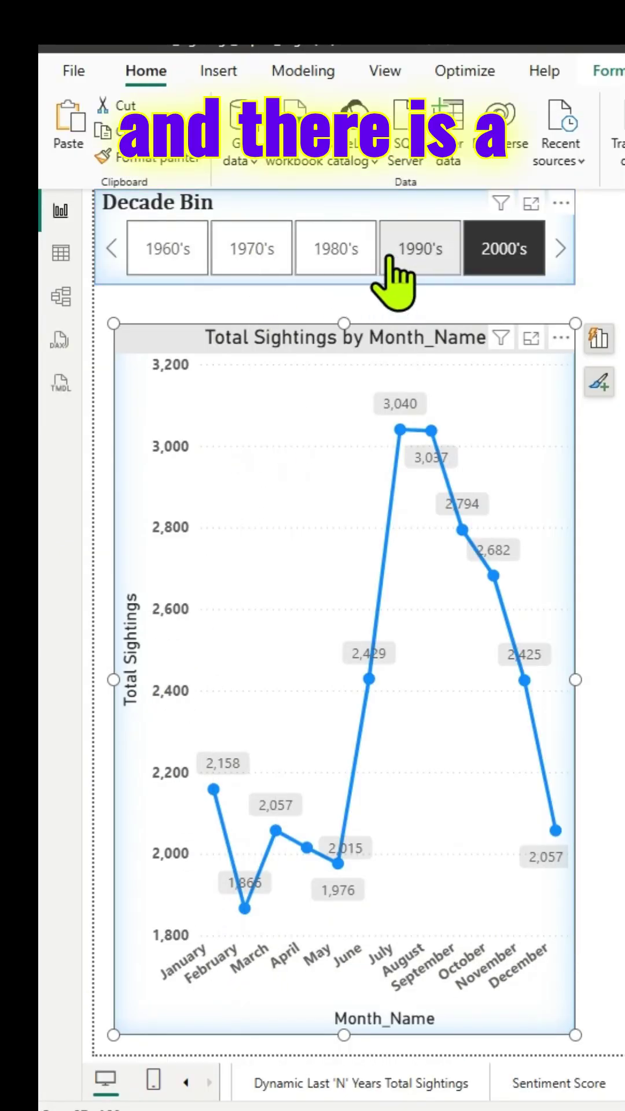
- Cycle the decade filter through the 1990's, 1980's, 1970's and back to the 2000's
{"action": "left_click", "coordinate": [421, 249]}
{"action": "left_click", "coordinate": [337, 249]}
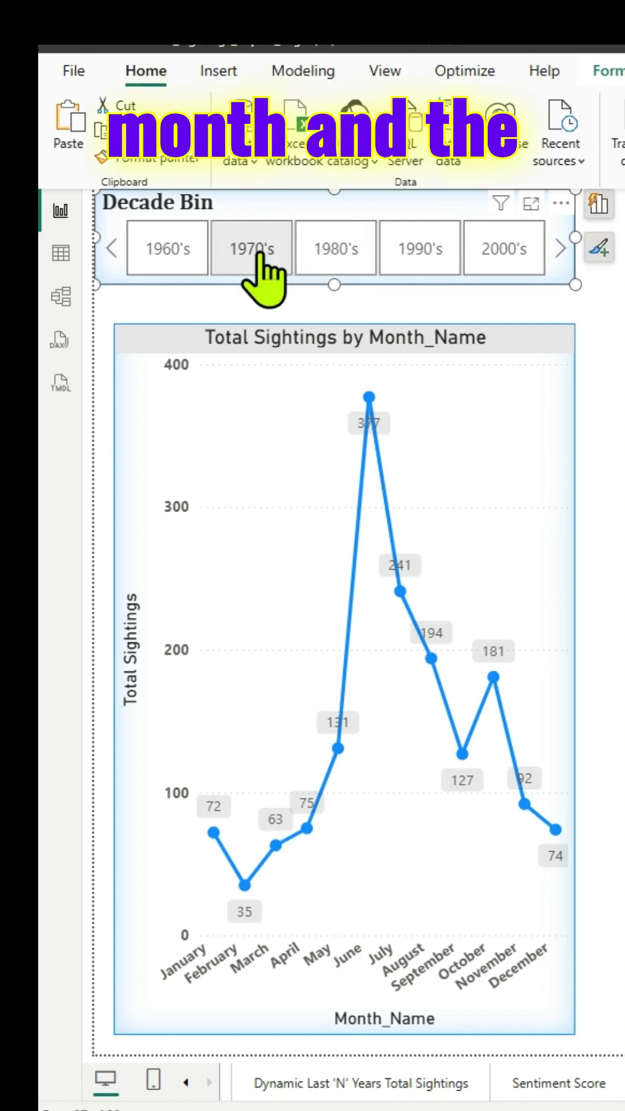
{"action": "left_click", "coordinate": [253, 249]}
{"action": "left_click", "coordinate": [336, 250]}
{"action": "left_click", "coordinate": [452, 401]}
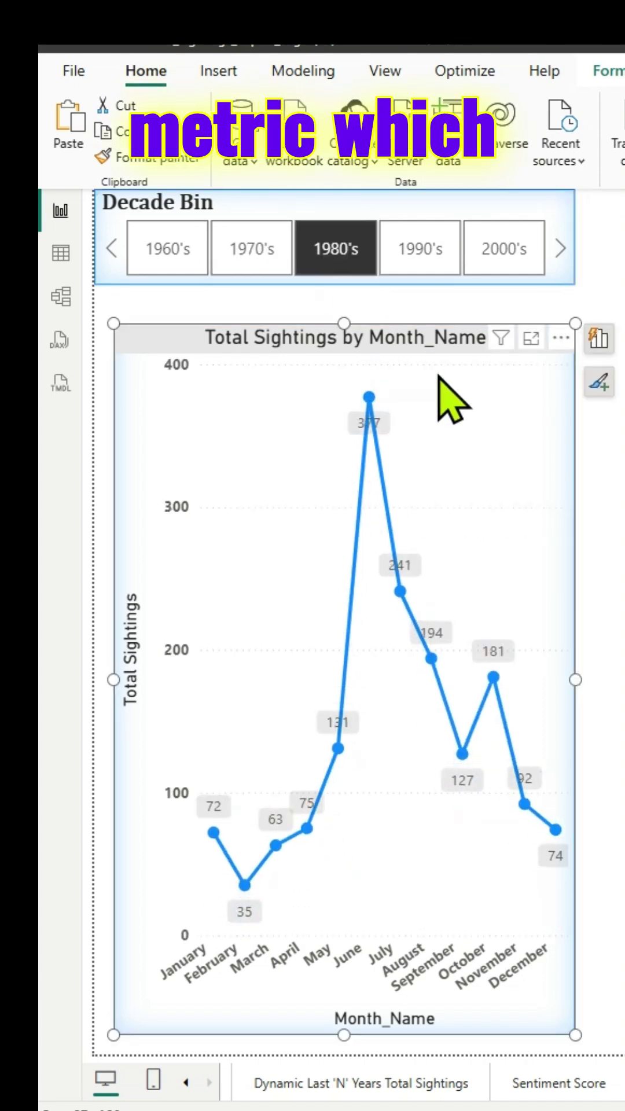
{"action": "left_click", "coordinate": [420, 250]}
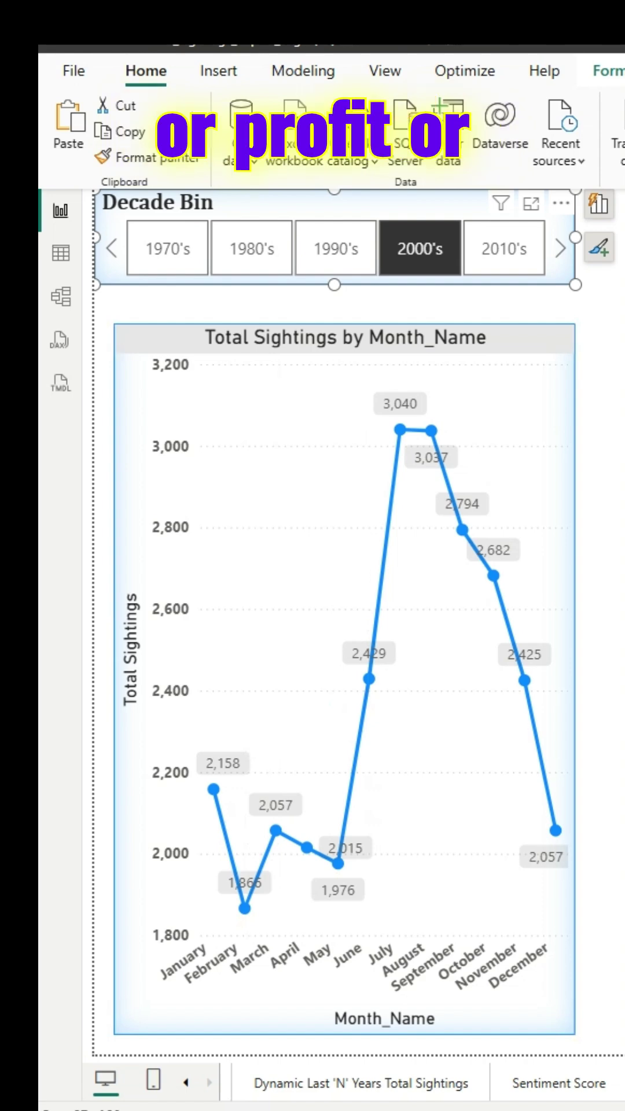
- In the chart's Lines settings, apply an orange color to the July category
{"action": "left_click", "coordinate": [568, 920]}
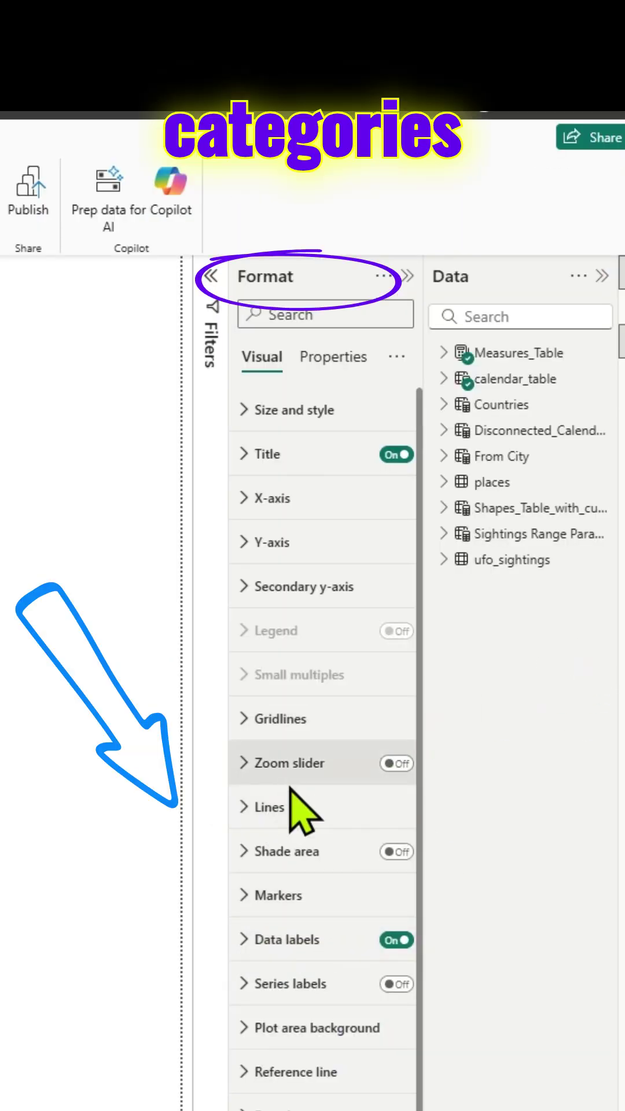
{"action": "left_click", "coordinate": [304, 807]}
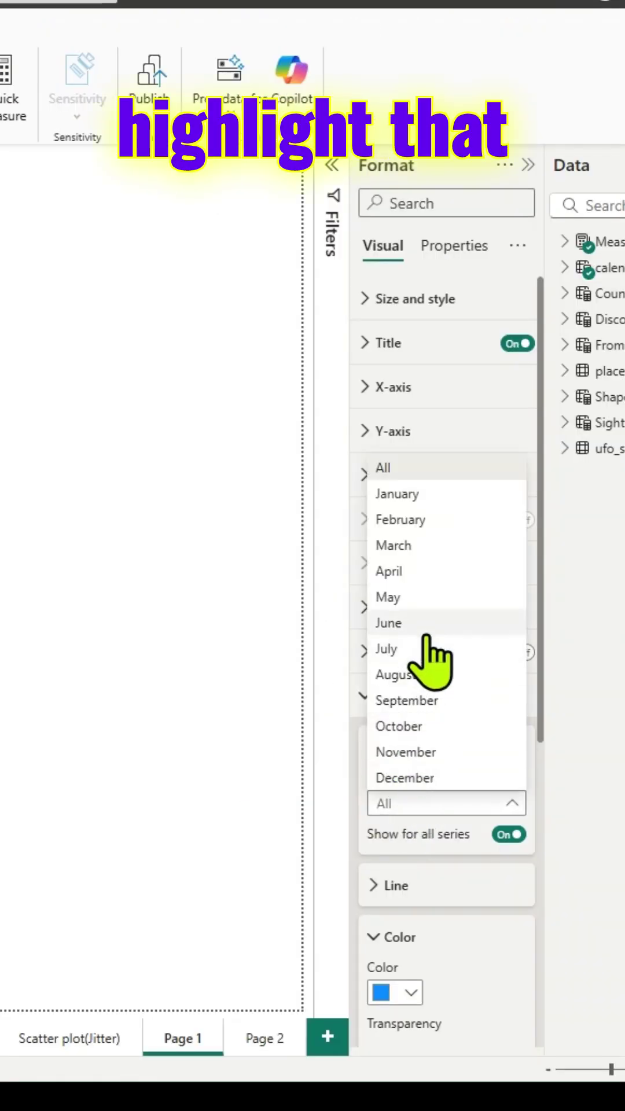
{"action": "left_click", "coordinate": [434, 657]}
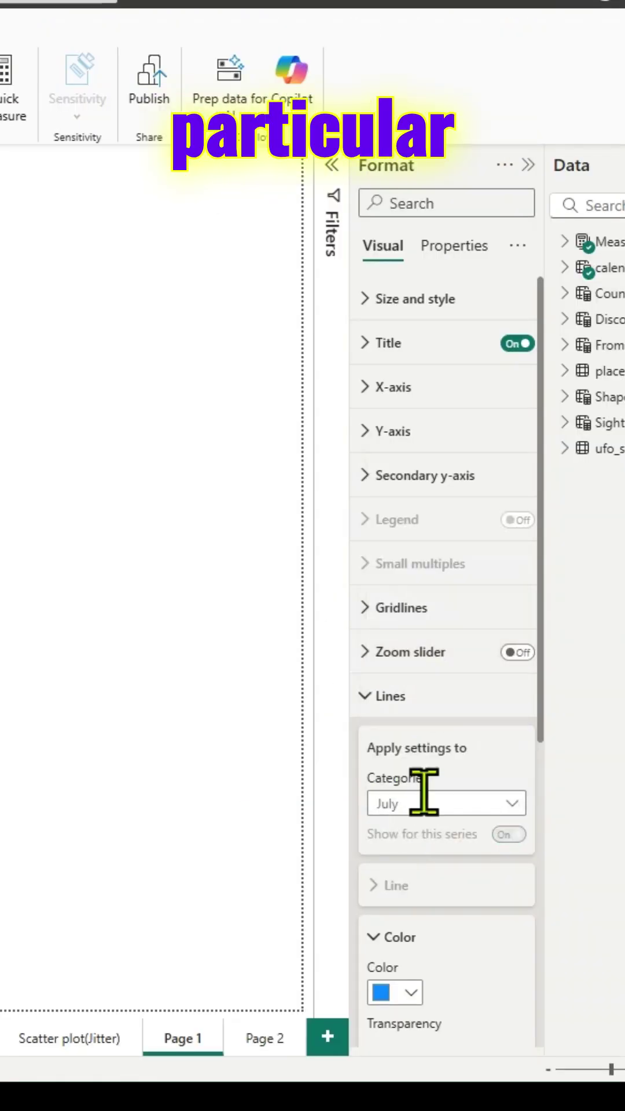
{"action": "left_click", "coordinate": [409, 992]}
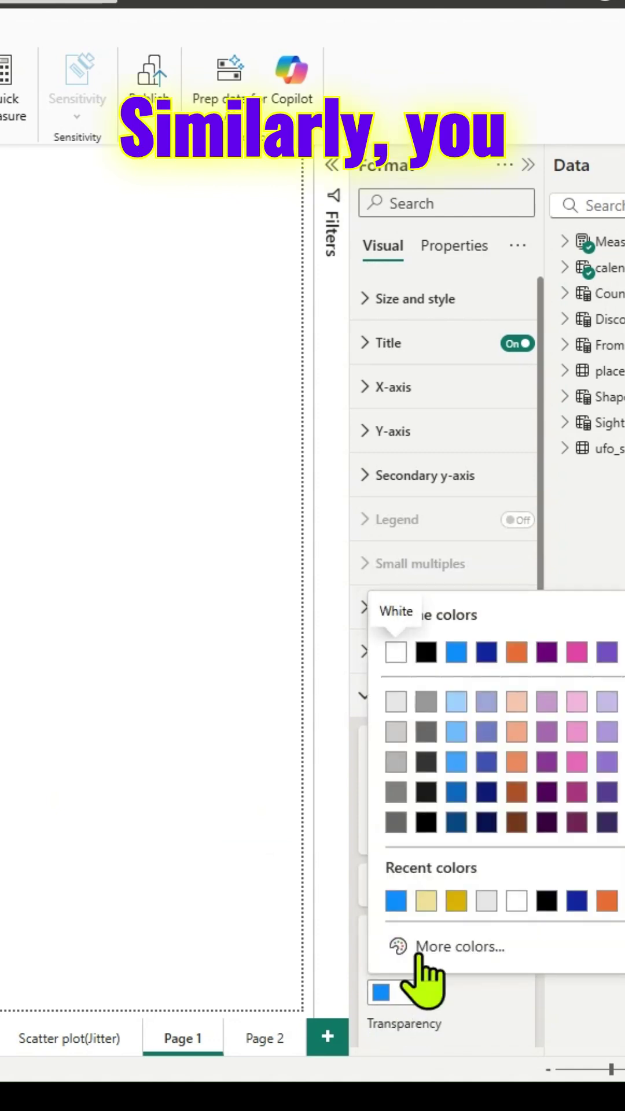
{"action": "left_click", "coordinate": [607, 903]}
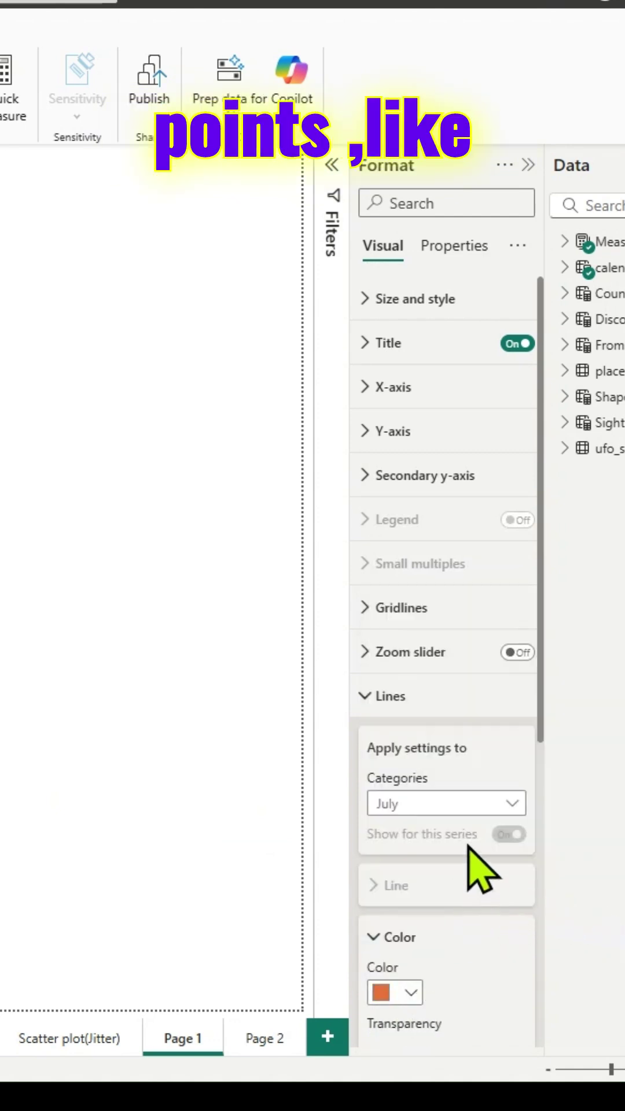
- Switch the category to December and color its segment peach
{"action": "left_click", "coordinate": [479, 804]}
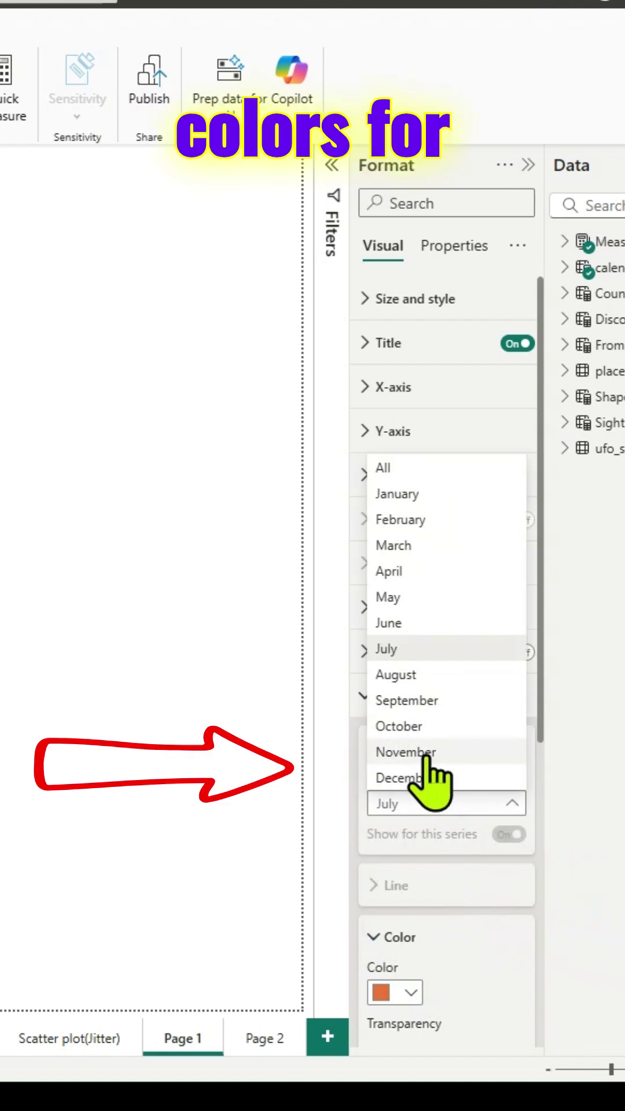
{"action": "left_click", "coordinate": [408, 778]}
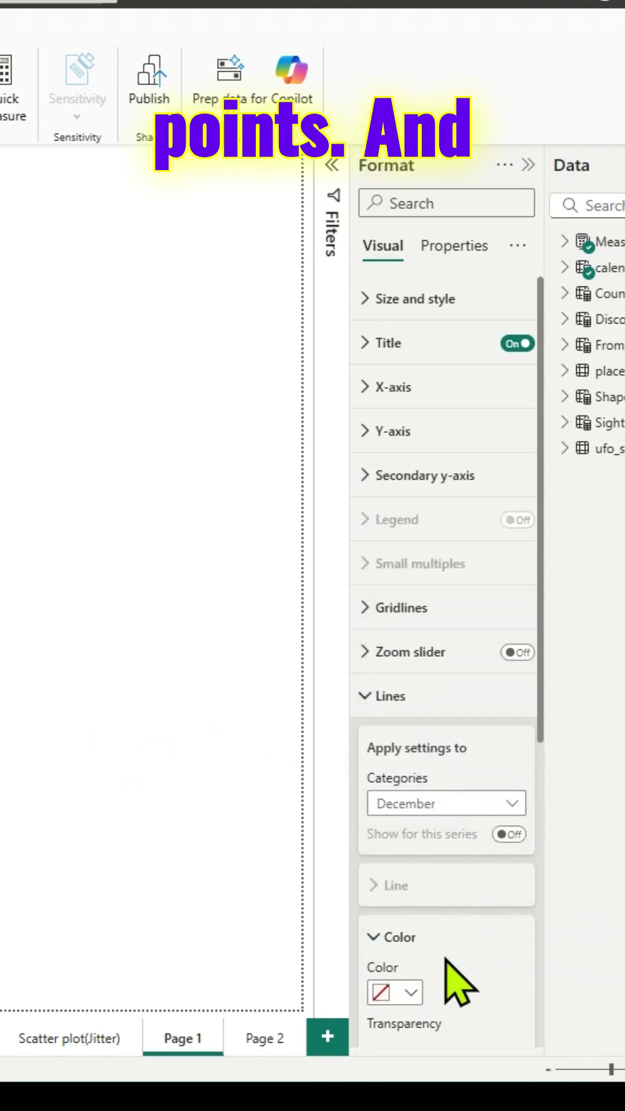
{"action": "left_click", "coordinate": [412, 992]}
{"action": "left_click", "coordinate": [517, 703]}
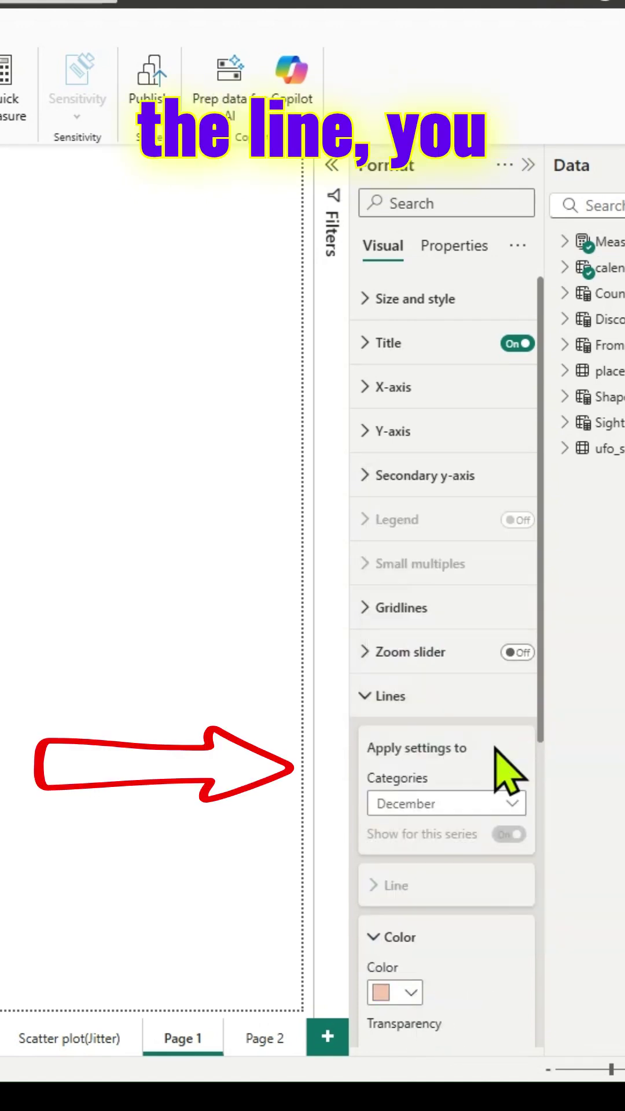
- Switch the category to January and color its segment grey
{"action": "left_click", "coordinate": [479, 804]}
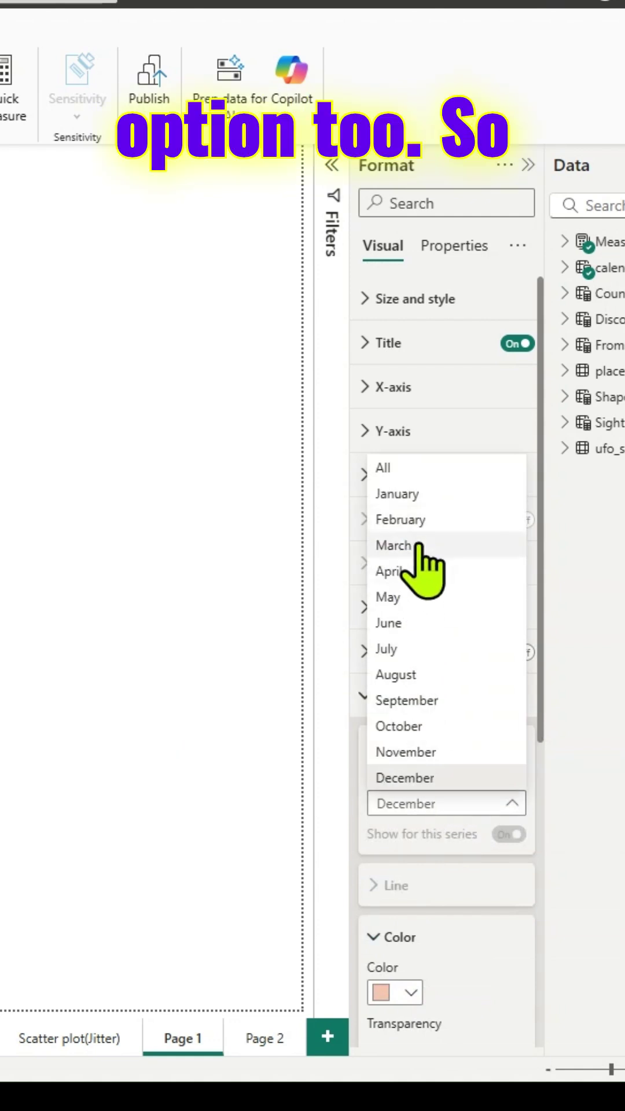
{"action": "left_click", "coordinate": [396, 494]}
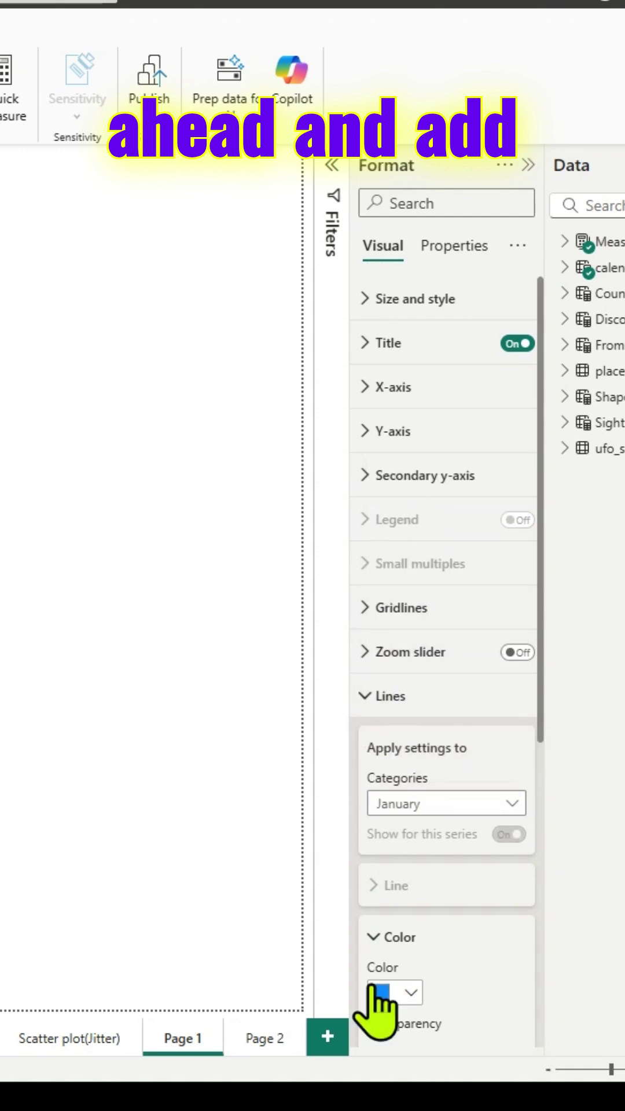
{"action": "left_click", "coordinate": [395, 992]}
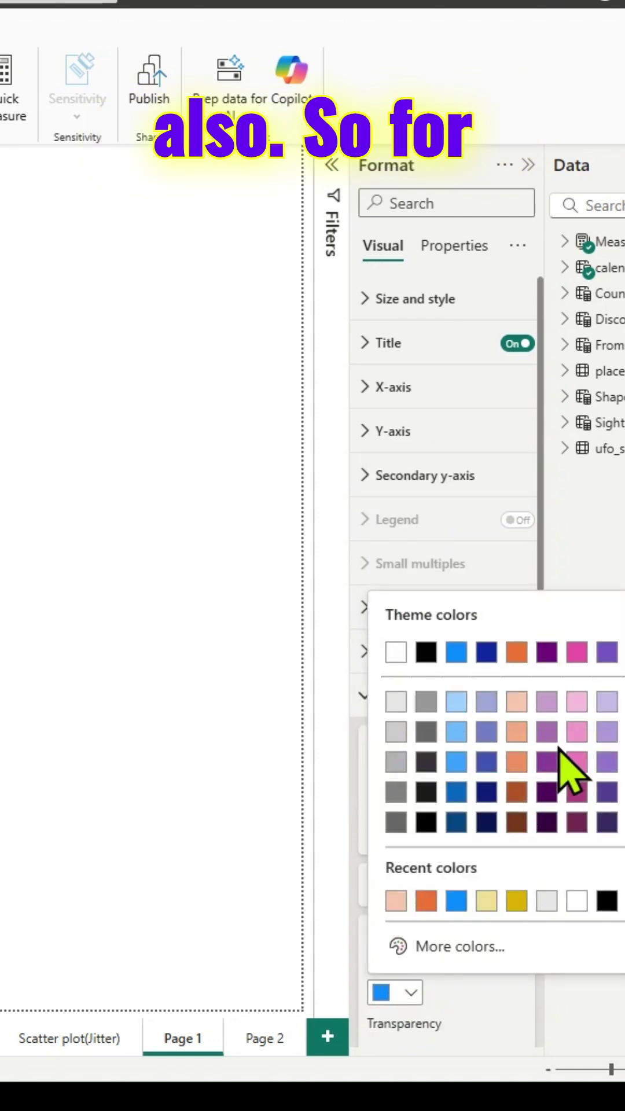
{"action": "left_click", "coordinate": [396, 820]}
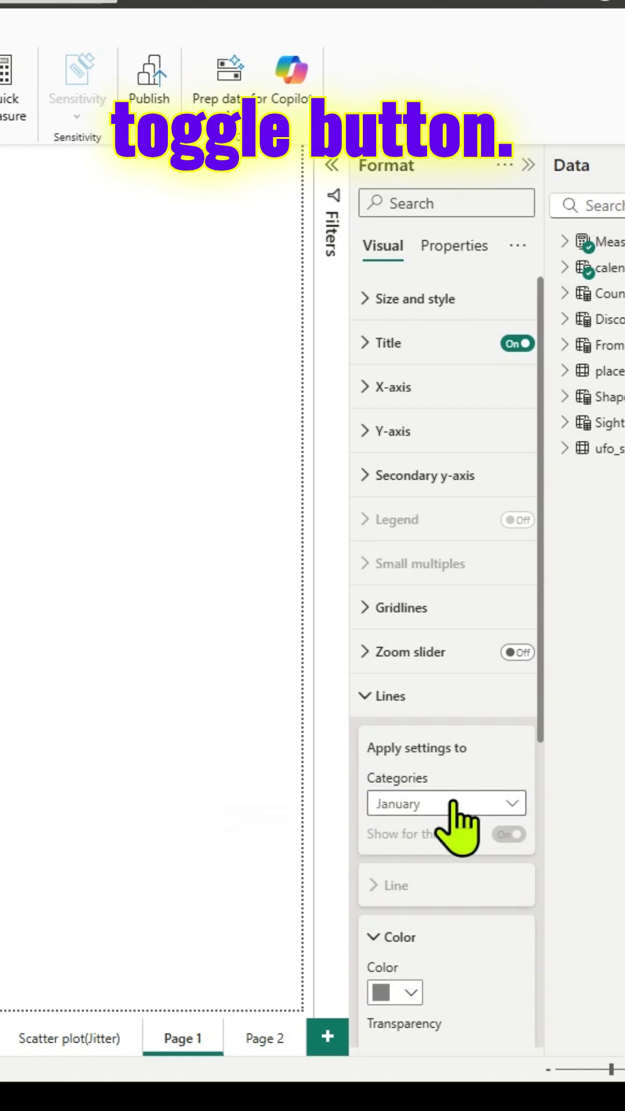
{"action": "scroll", "coordinate": [461, 820], "scroll_direction": "down", "scroll_amount": 5}
{"action": "scroll", "coordinate": [460, 807], "scroll_direction": "down", "scroll_amount": 5}
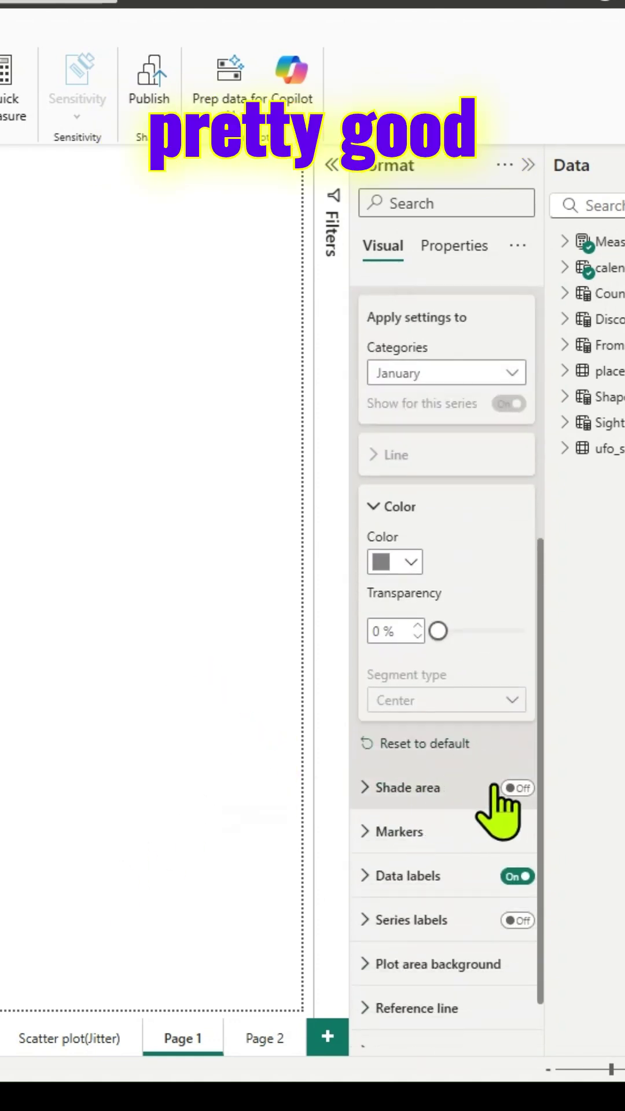
- Turn the Shade area toggle On so tinted bands fill beneath the colored segments
{"action": "left_click", "coordinate": [517, 787]}
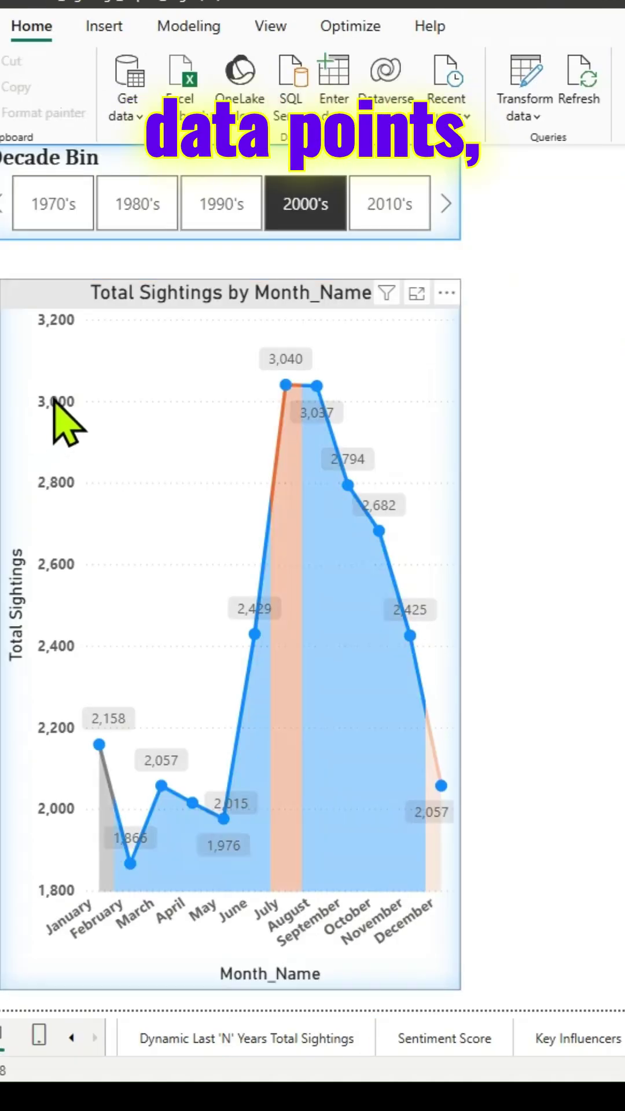
{"action": "left_click", "coordinate": [306, 208]}
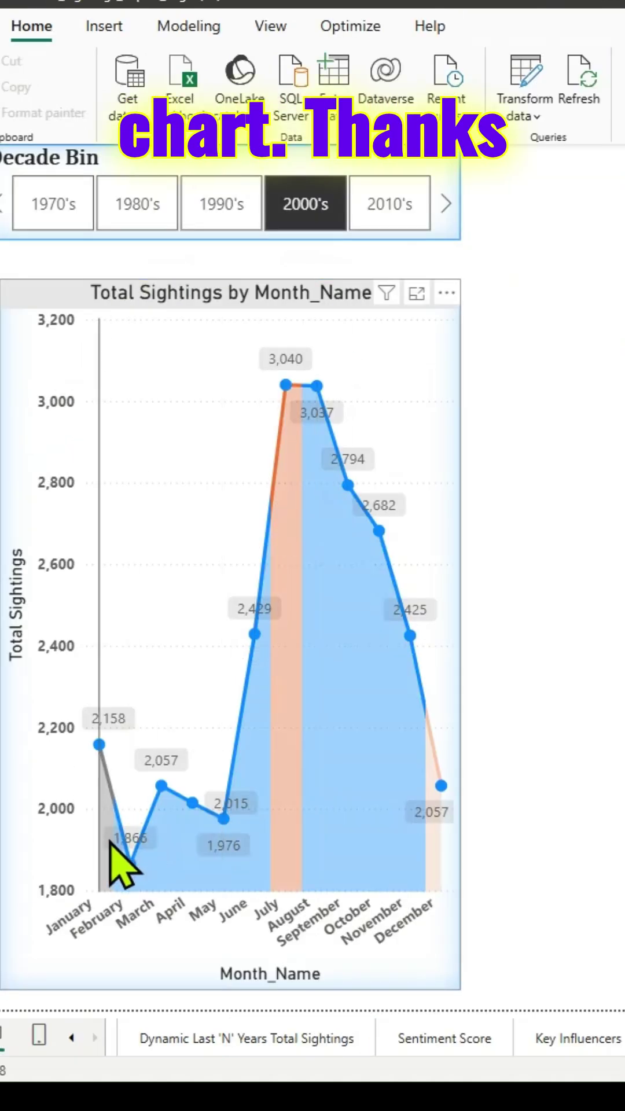